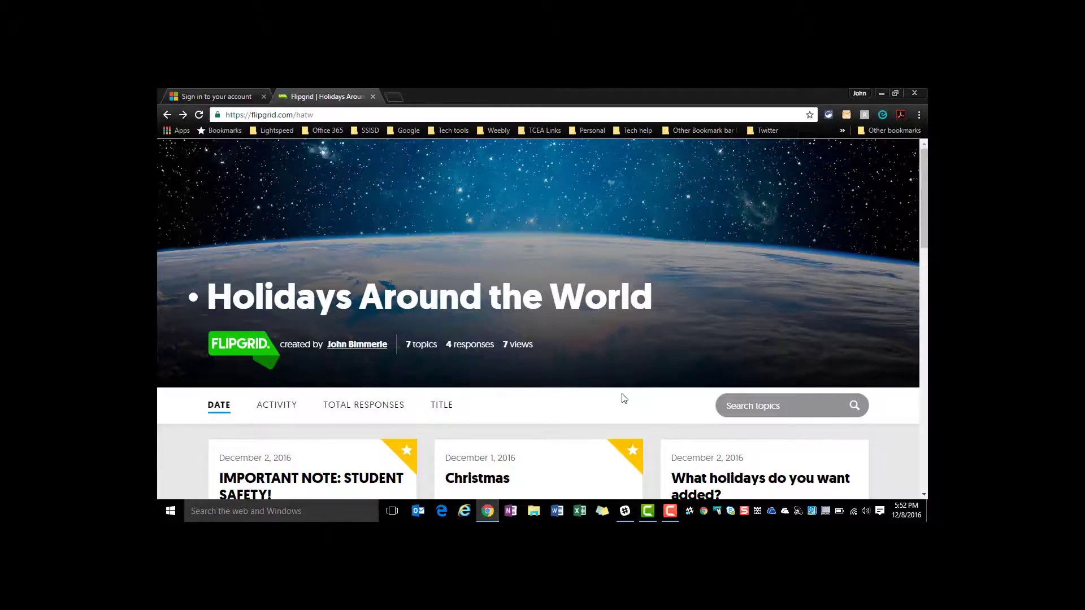
scroll(621, 397, down, 1)
scroll(622, 397, down, 2)
scroll(621, 398, down, 2)
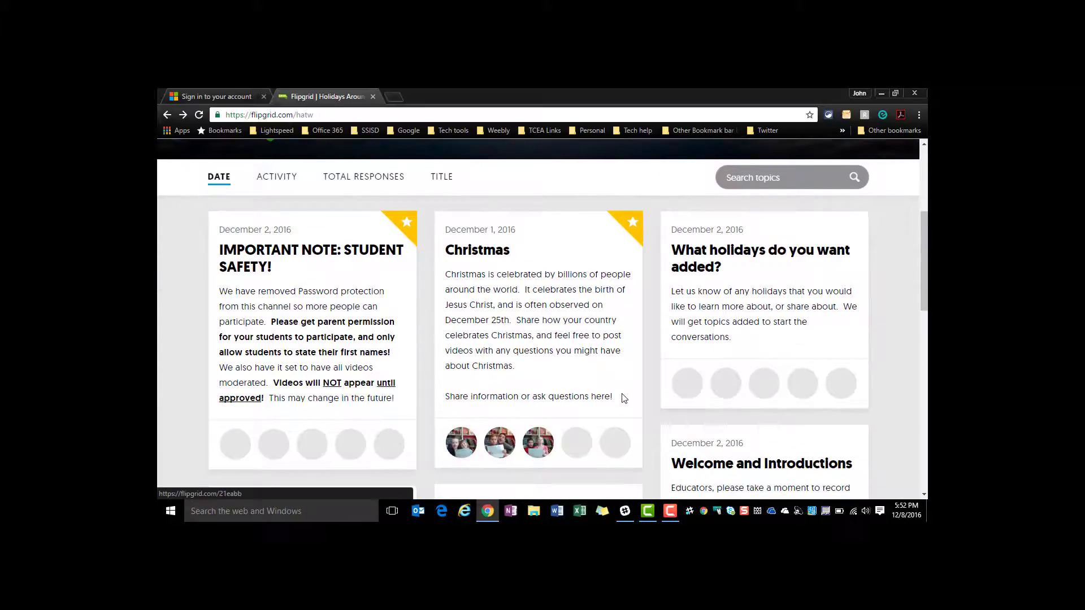
scroll(621, 397, down, 2)
scroll(621, 398, down, 1)
scroll(622, 398, down, 2)
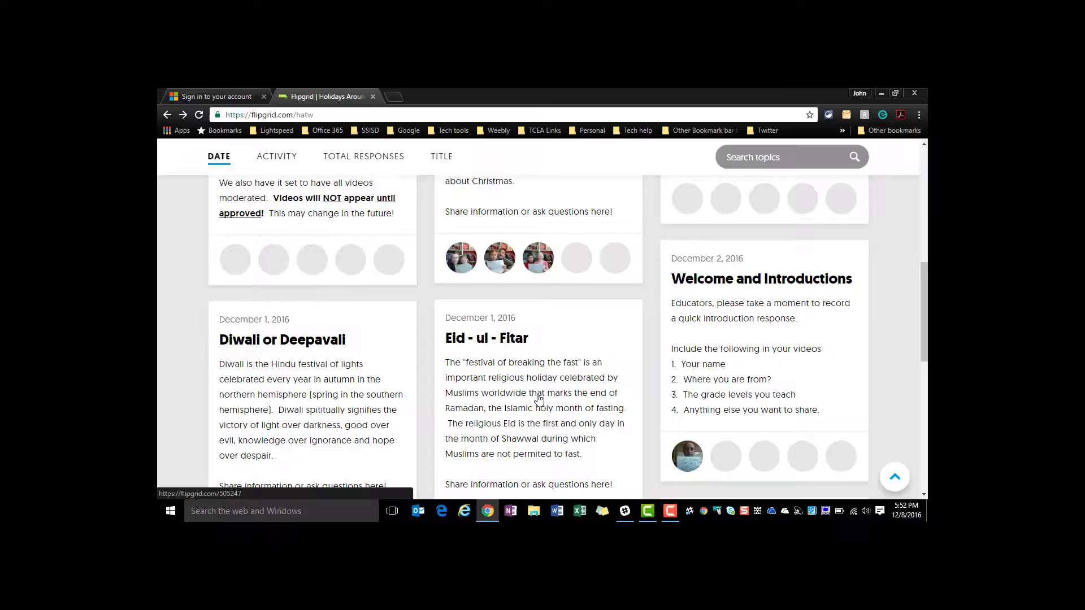
scroll(538, 399, up, 2)
scroll(538, 398, up, 3)
click(534, 395)
scroll(523, 381, down, 1)
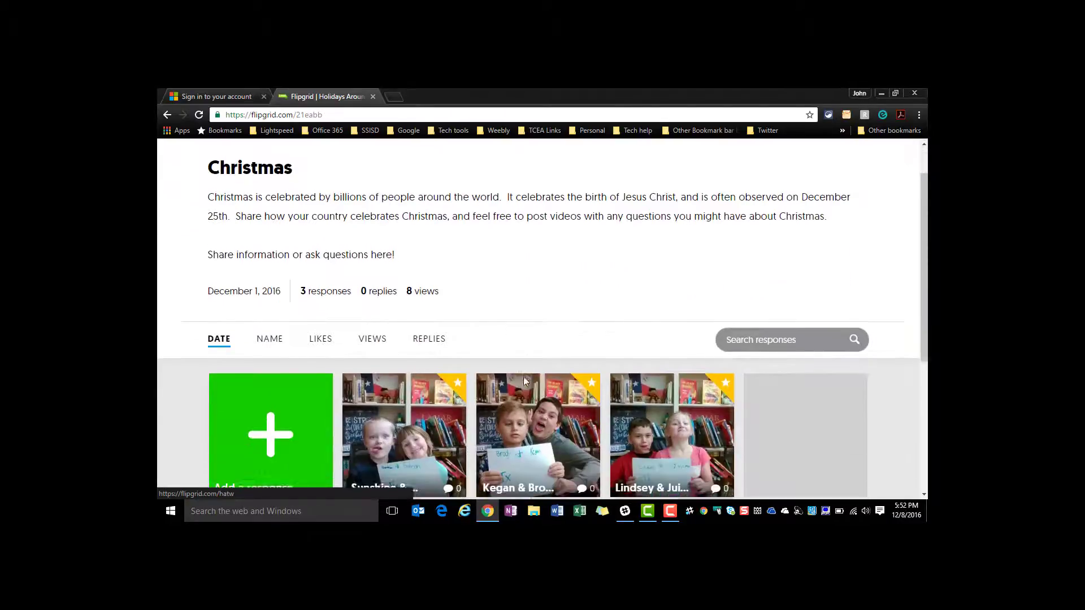
scroll(522, 381, down, 3)
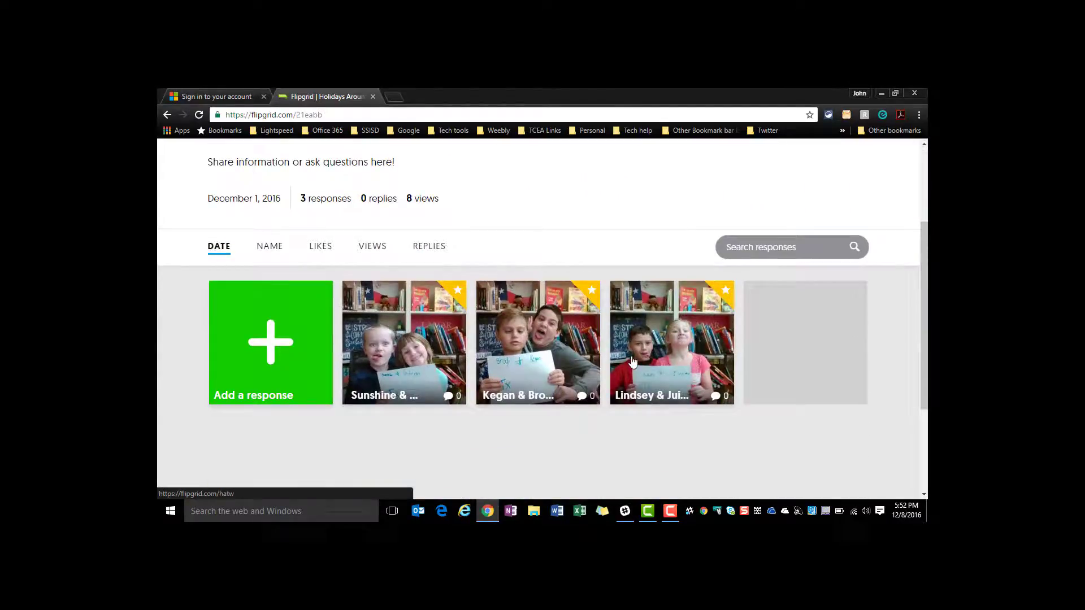